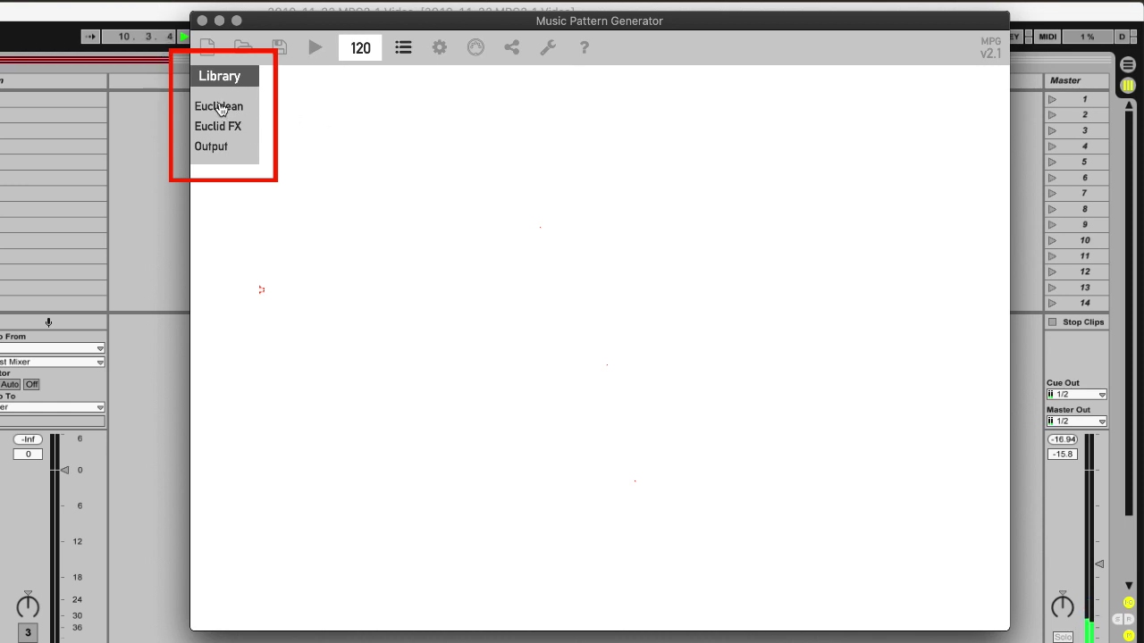
Add a Euclidean Processor 1 with 16 steps and 4 pulses, then play it briefly and stop
left_click_drag(220, 108, 416, 170)
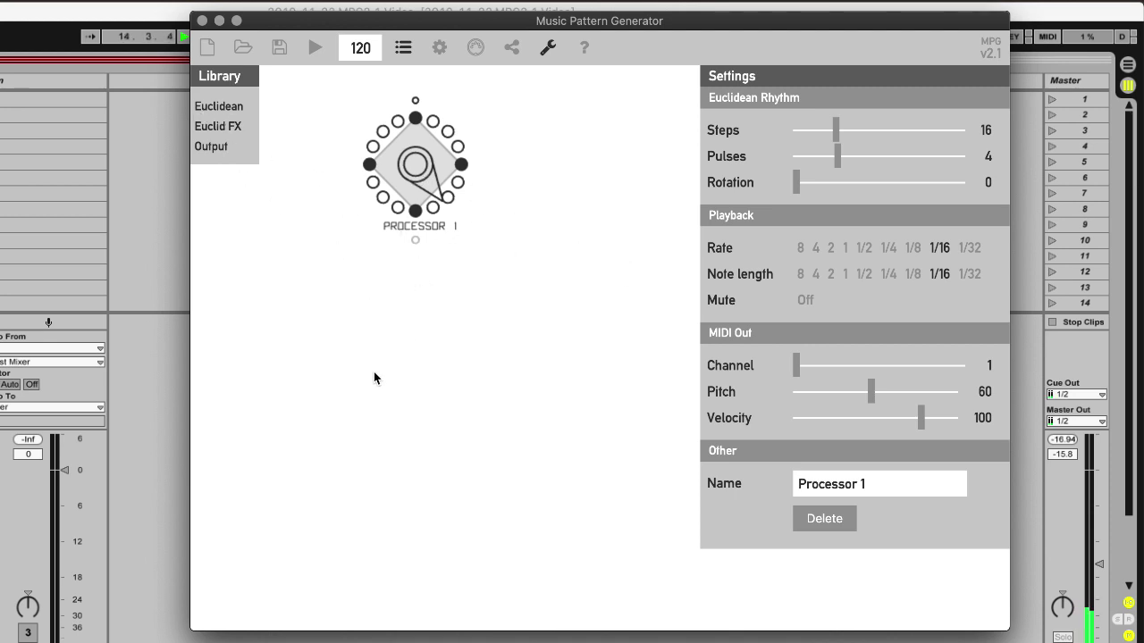
key("space")
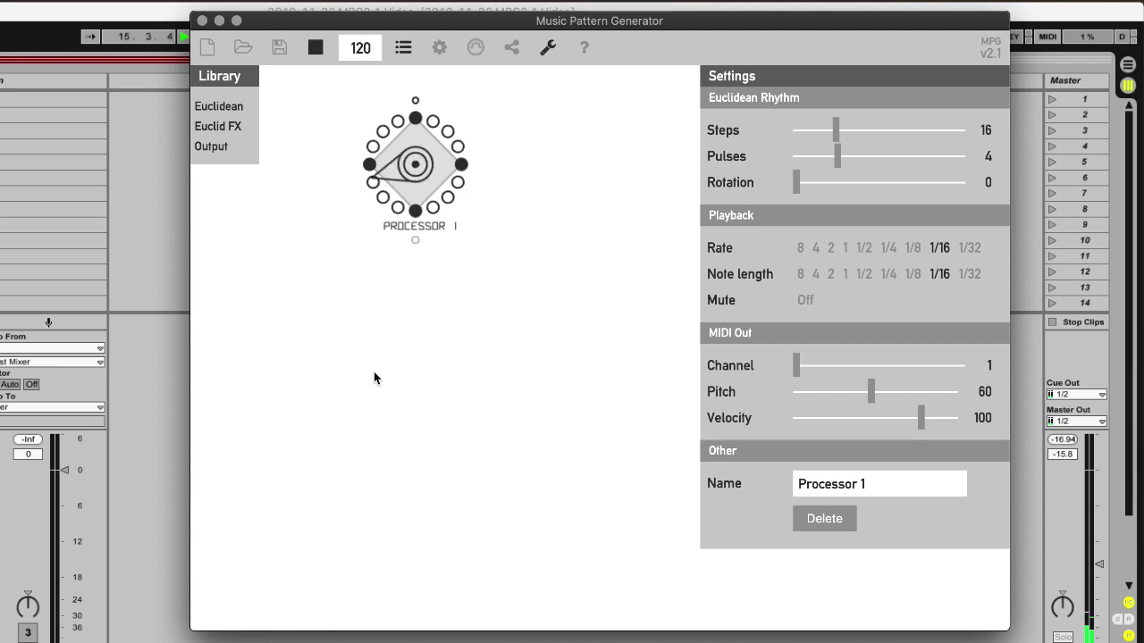
key("space")
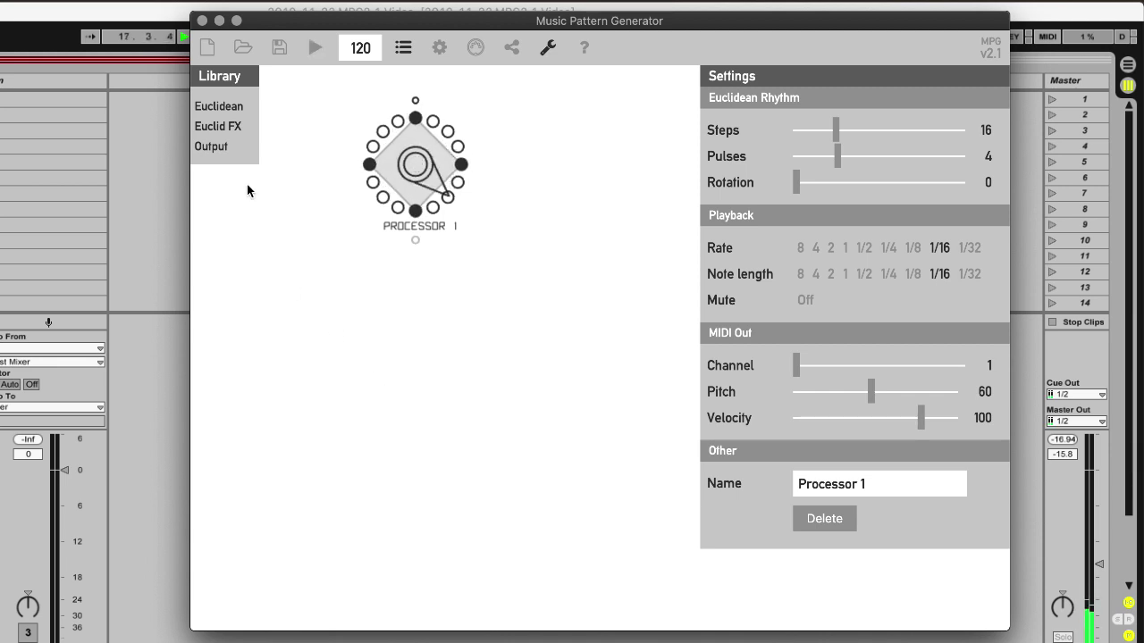
Place an Output node set to the IAC Driver IAC Bus 1 port and start playback
left_click_drag(209, 157, 453, 416)
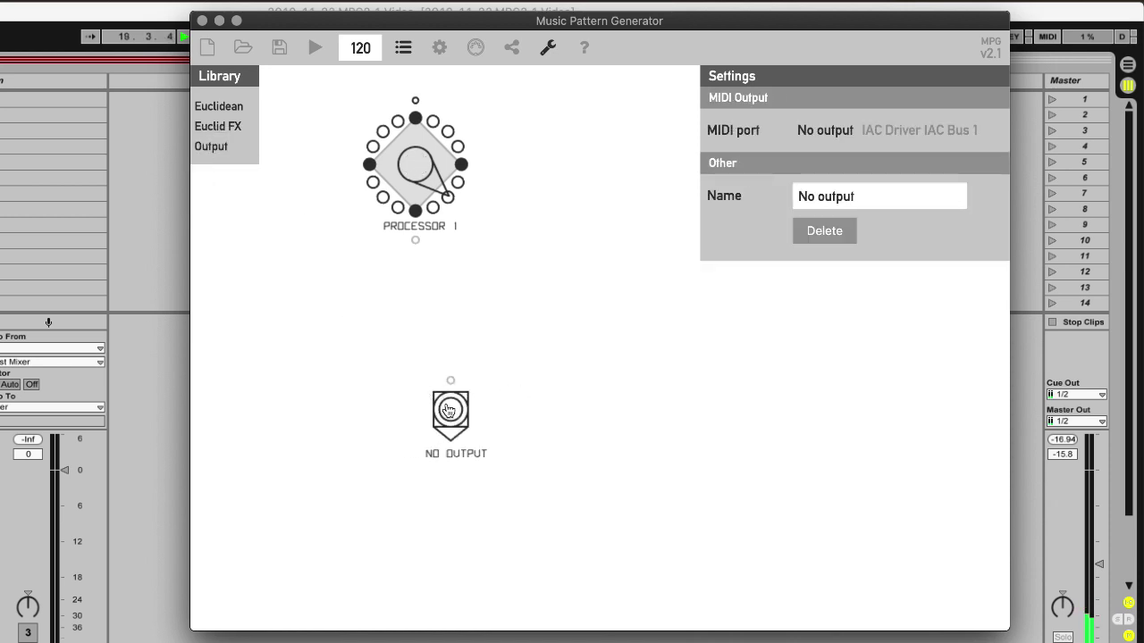
left_click(920, 131)
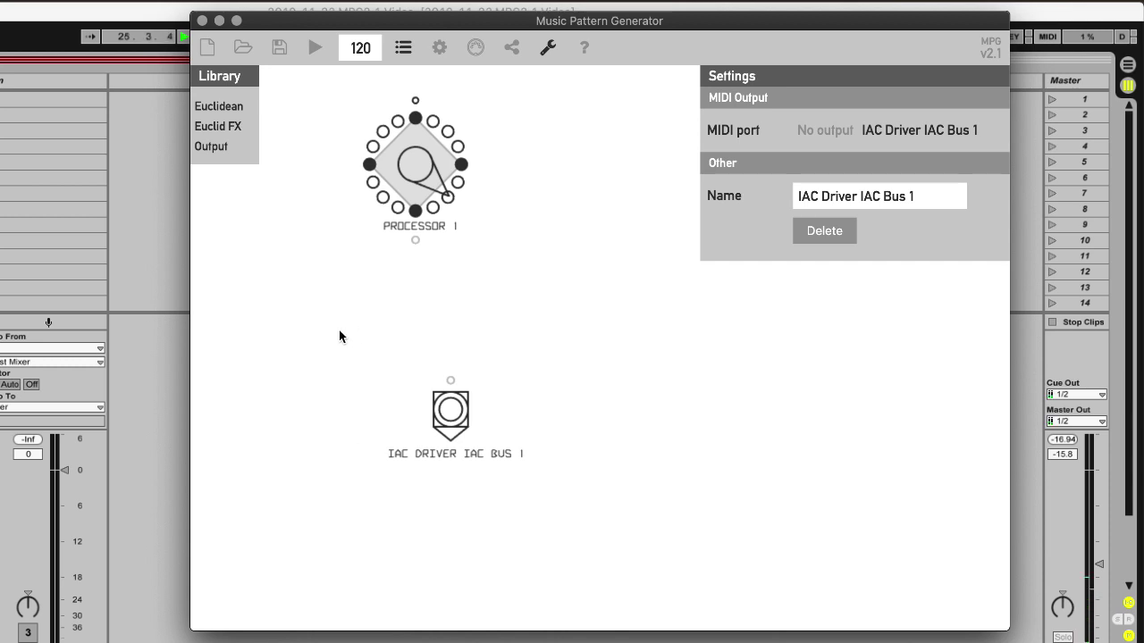
key("space")
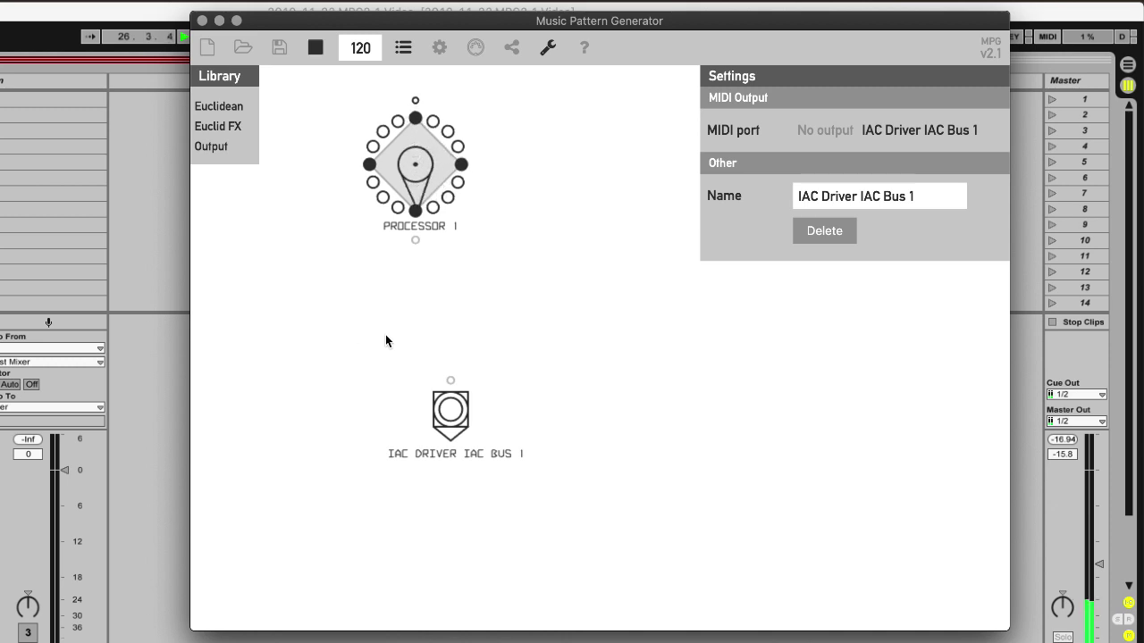
Cable Processor 1's output port into the IAC Driver output node, then select Processor 1
left_click(512, 54)
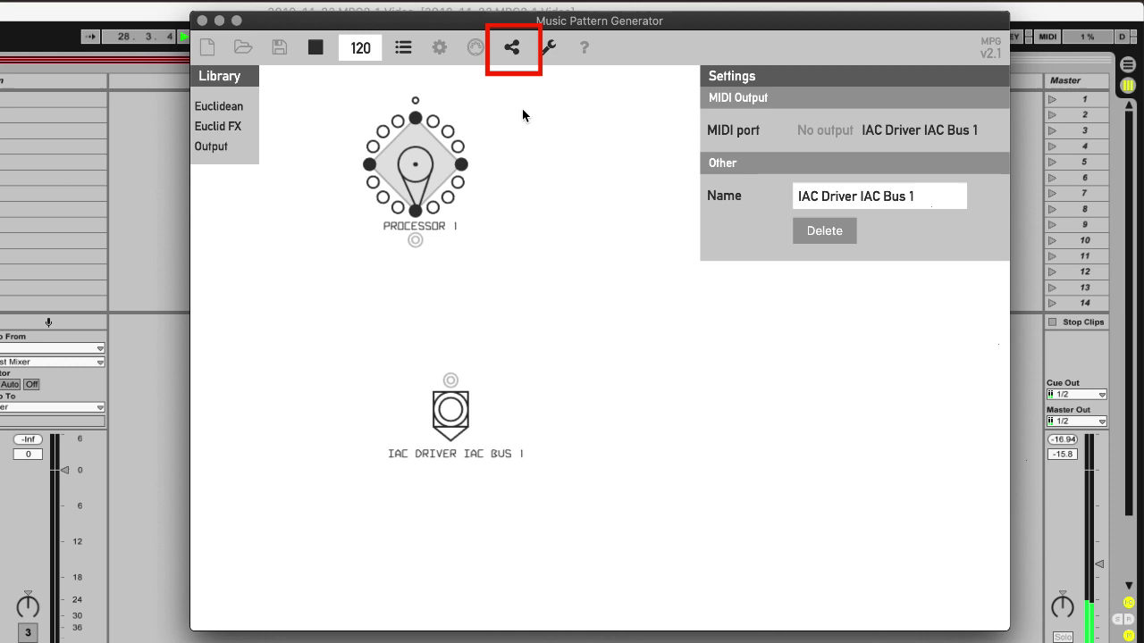
mouse_move(415, 240)
left_mouse_down()
mouse_move(414, 277)
mouse_move(451, 381)
left_mouse_up()
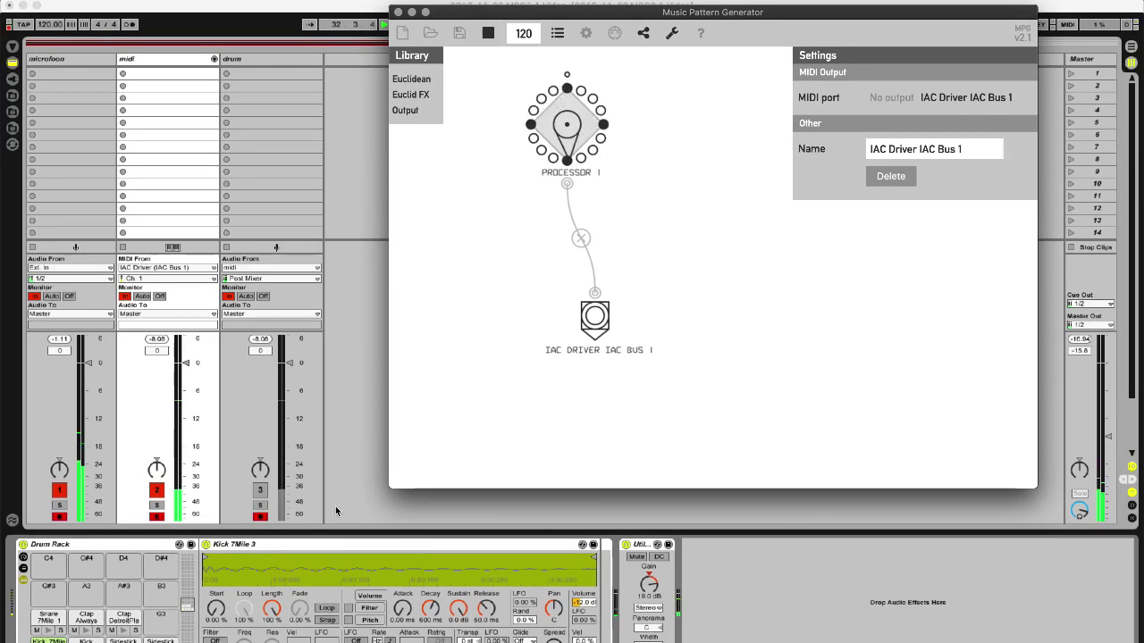
left_click(552, 122)
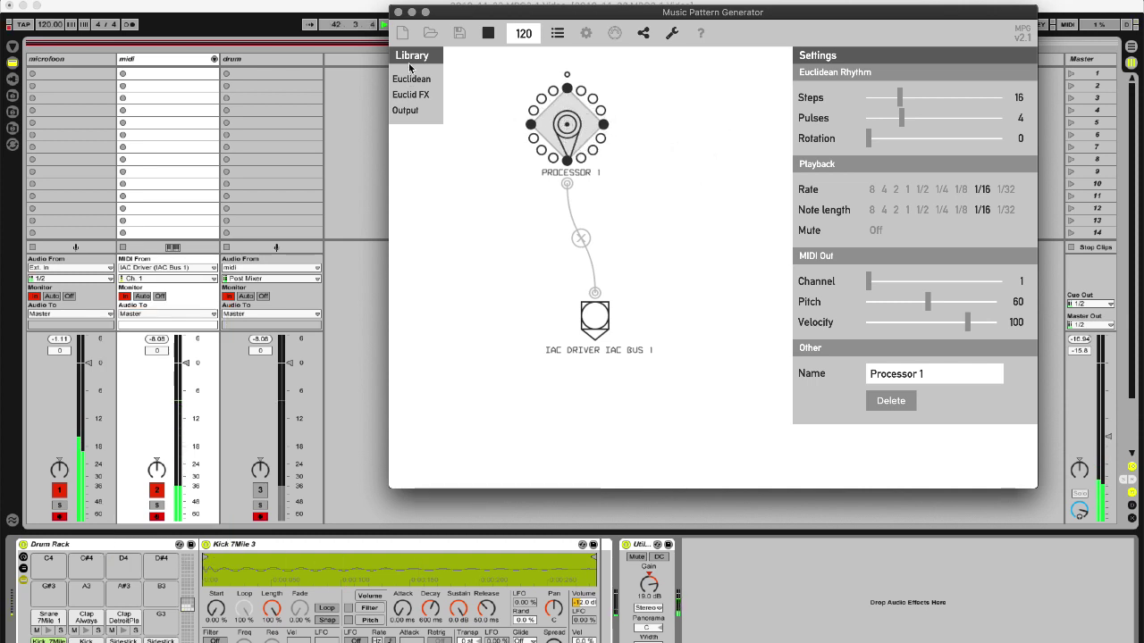
Add Euclidean Processor 2 wired to the IAC Driver, with pitch 62, 5 pulses and rotation 2
left_click_drag(410, 80, 672, 128)
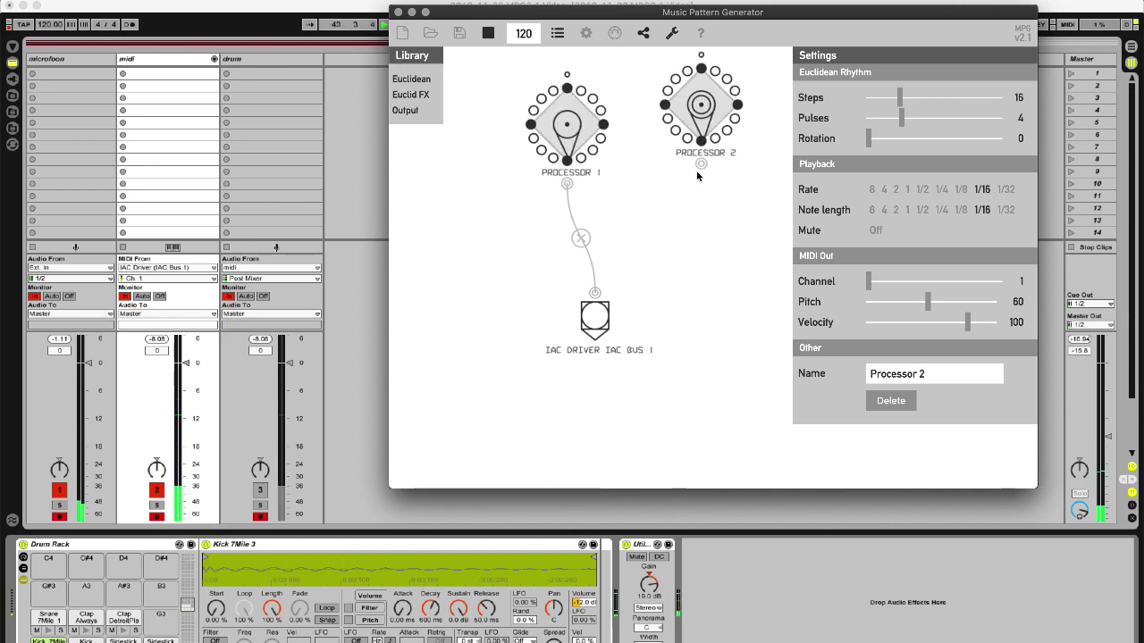
left_click_drag(700, 164, 597, 288)
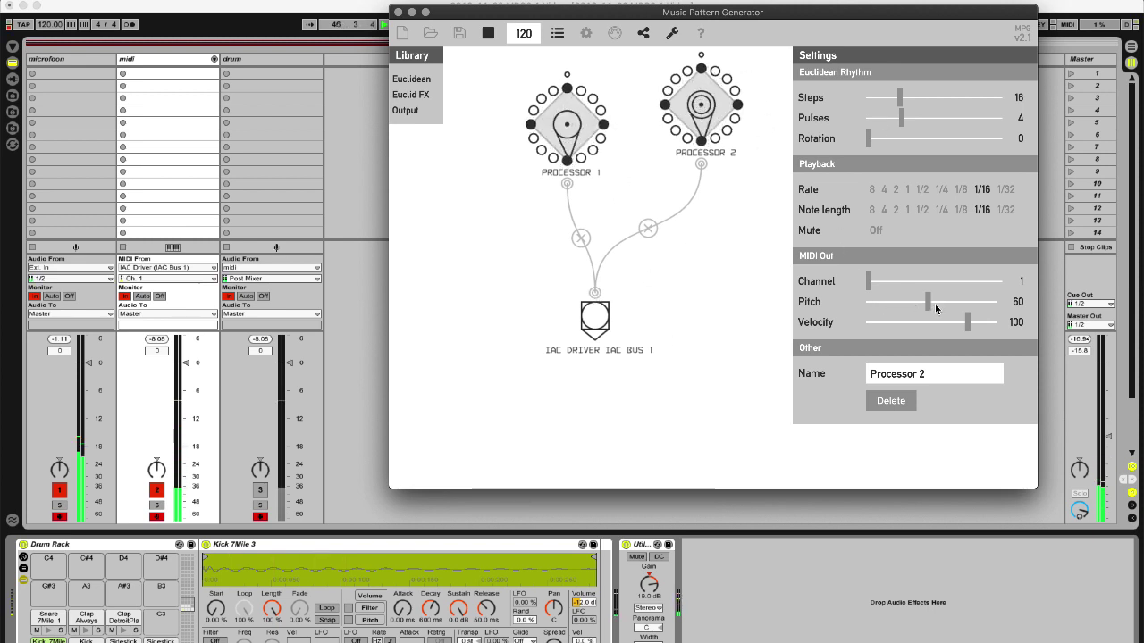
left_click_drag(933, 304, 930, 307)
left_click(900, 119)
left_click_drag(900, 119, 891, 140)
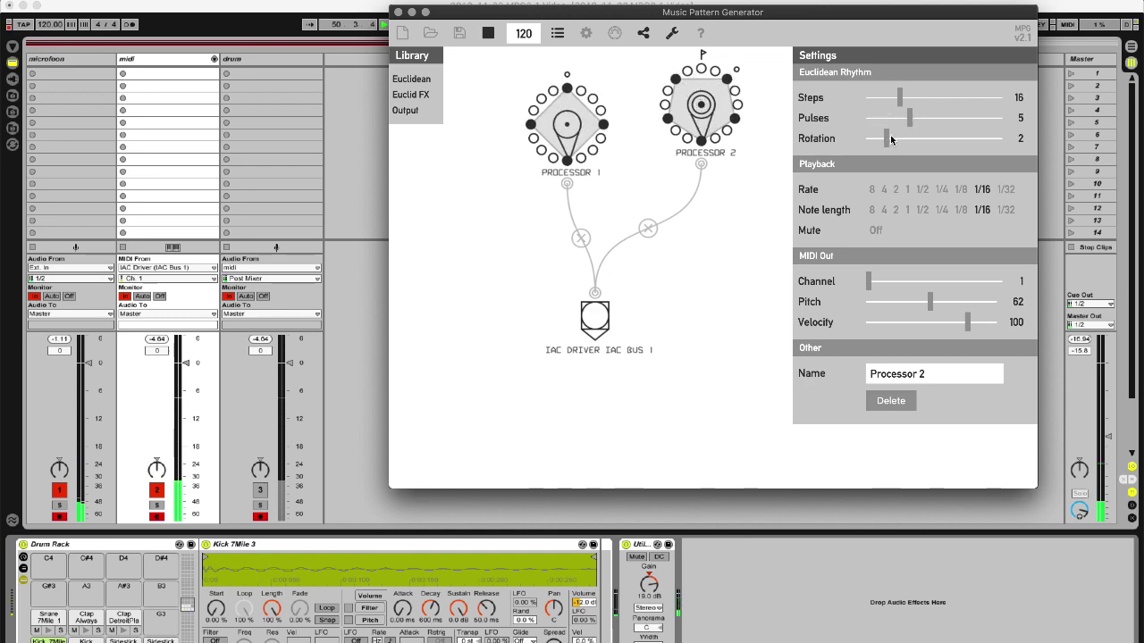
left_click_drag(701, 105, 677, 133)
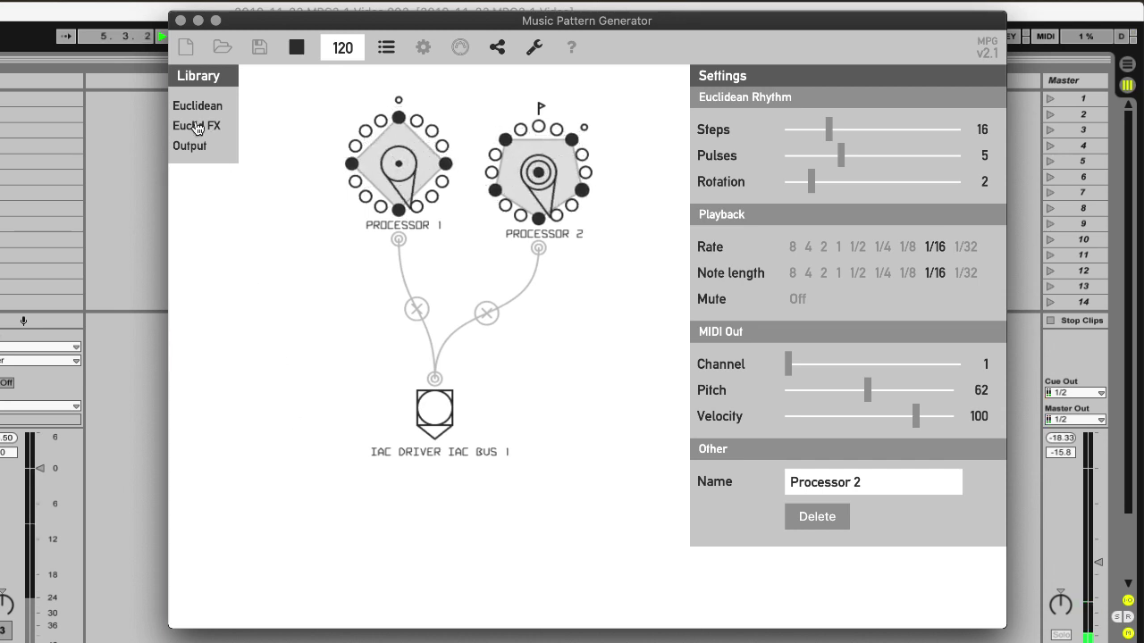
Add Euclid FX Processor 3, move the IAC output node lower, and mute Processor 1
left_click_drag(197, 126, 560, 342)
left_click_drag(434, 409, 416, 474)
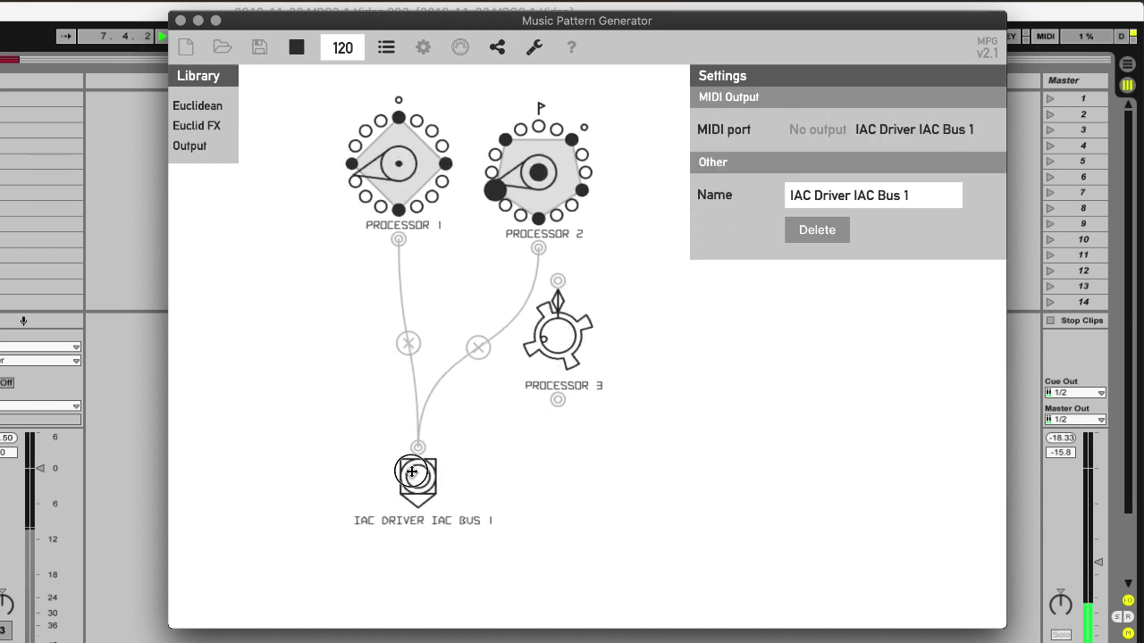
left_click(399, 163)
left_click(798, 300)
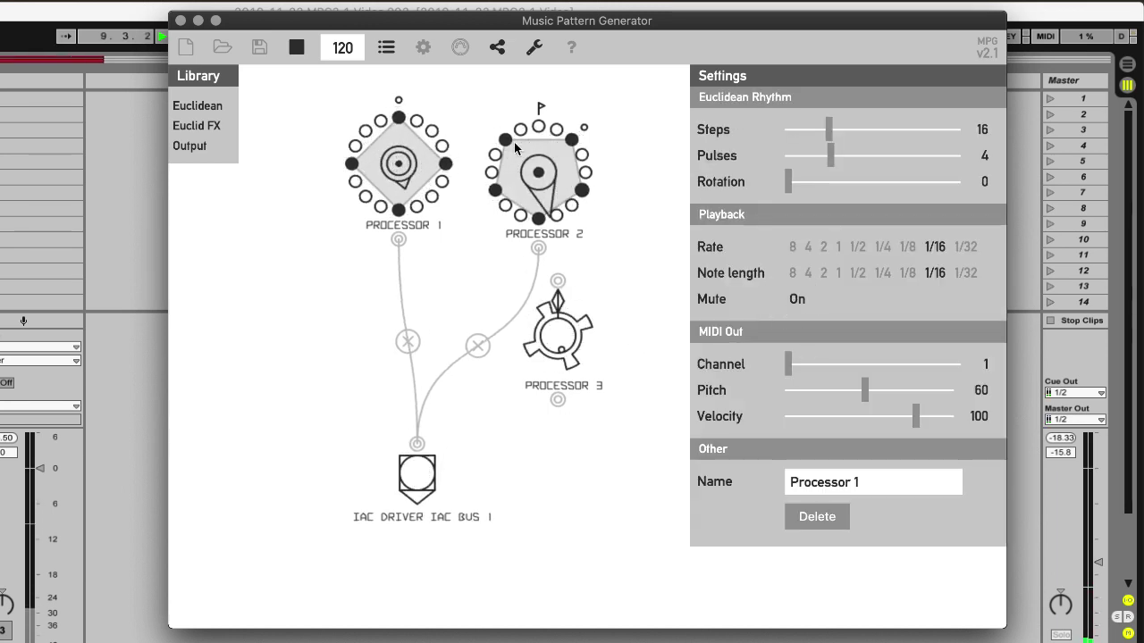
Replace Processor 2's direct output cable with Processor 2 → Processor 3 → IAC Driver routing
left_click(537, 173)
left_click(477, 345)
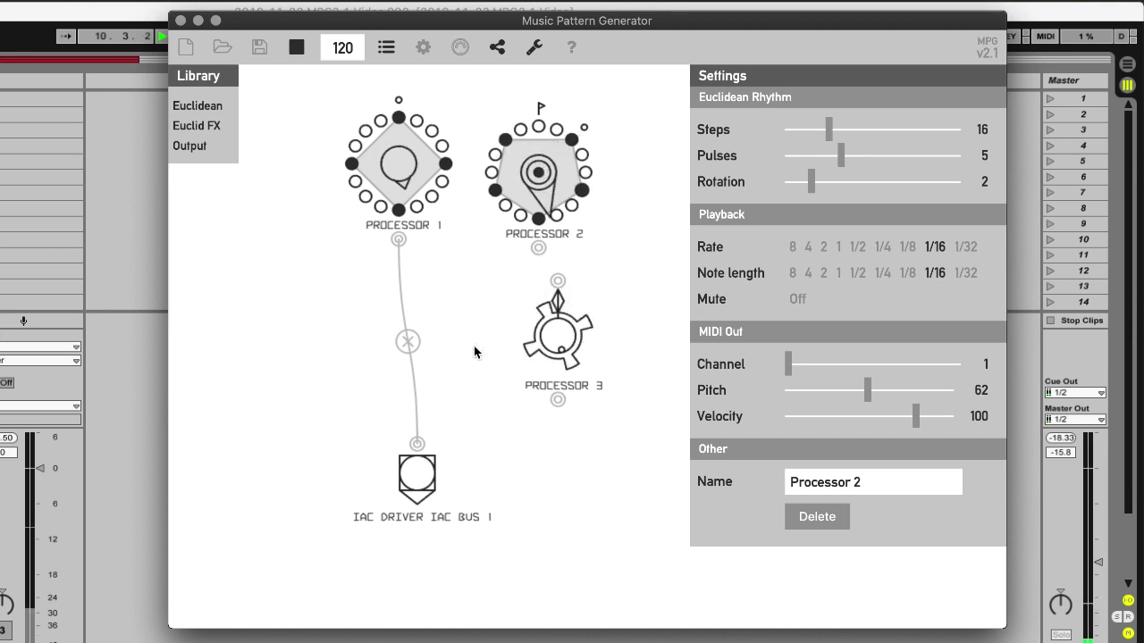
left_click(556, 333)
left_click_drag(556, 333, 533, 346)
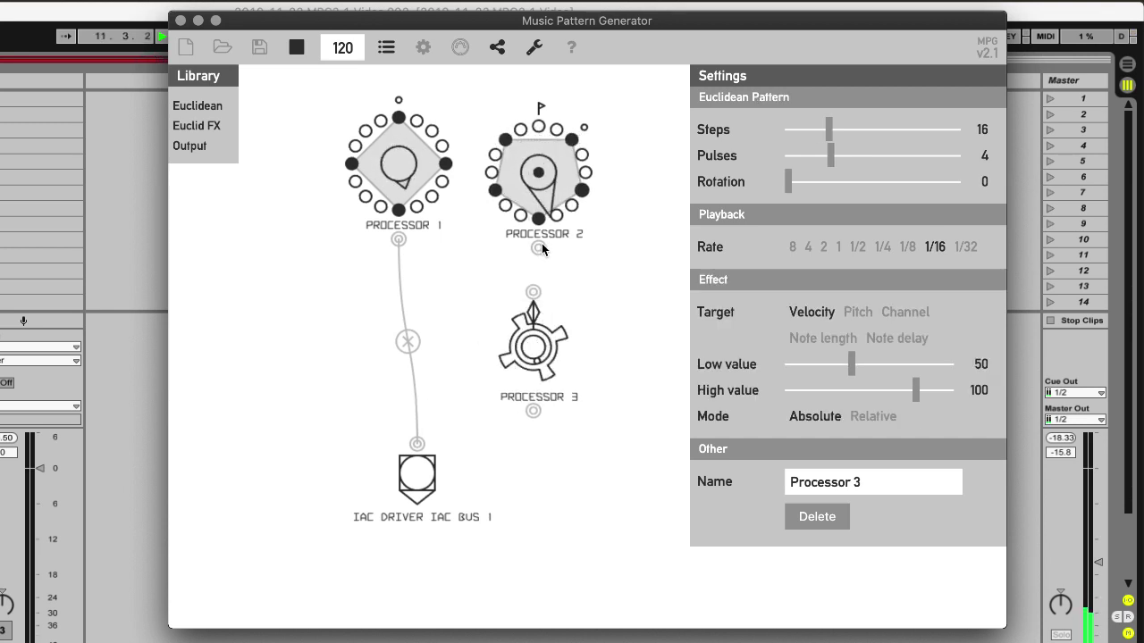
left_click_drag(538, 247, 534, 297)
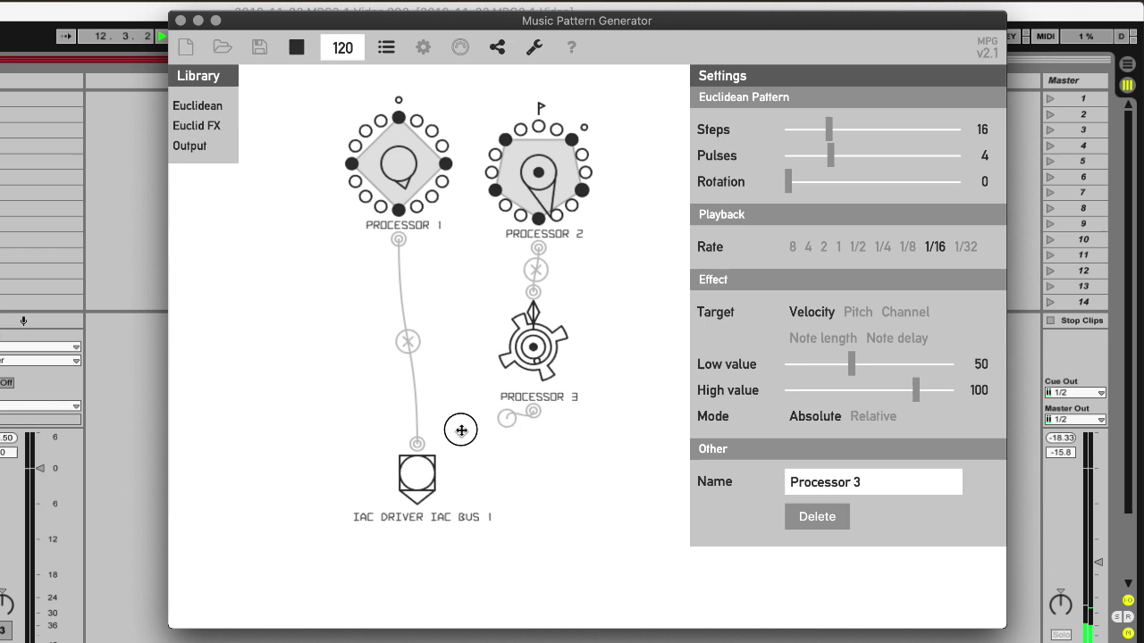
left_click_drag(461, 431, 420, 443)
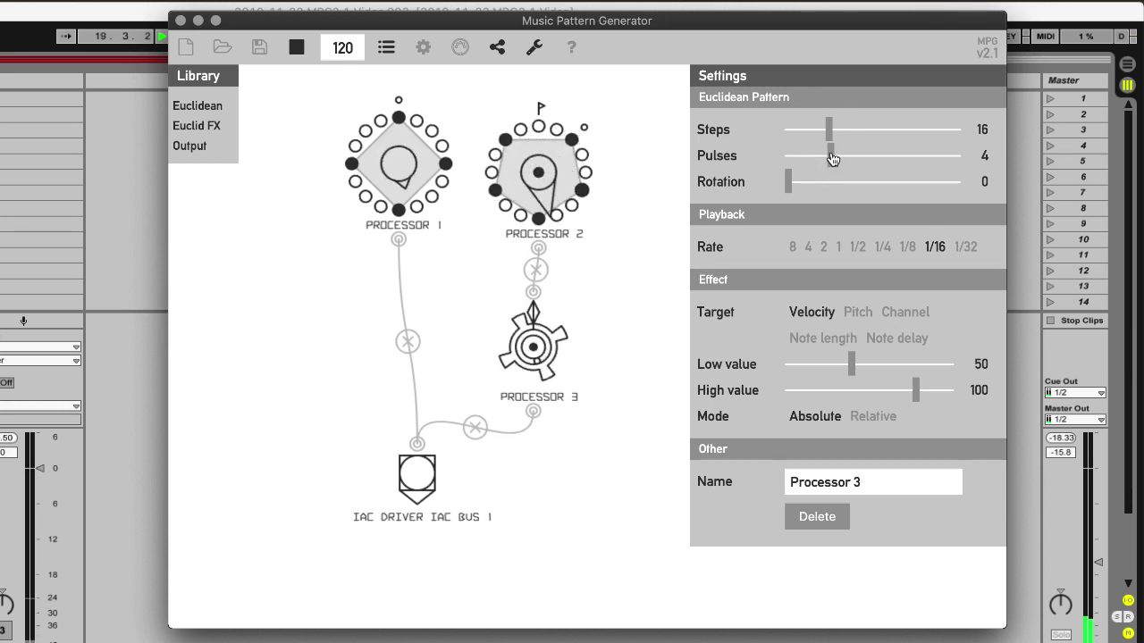
Give Processor 3 11 pulses and velocity low value 2, and Processor 2 15 pulses
left_click_drag(845, 374, 807, 367)
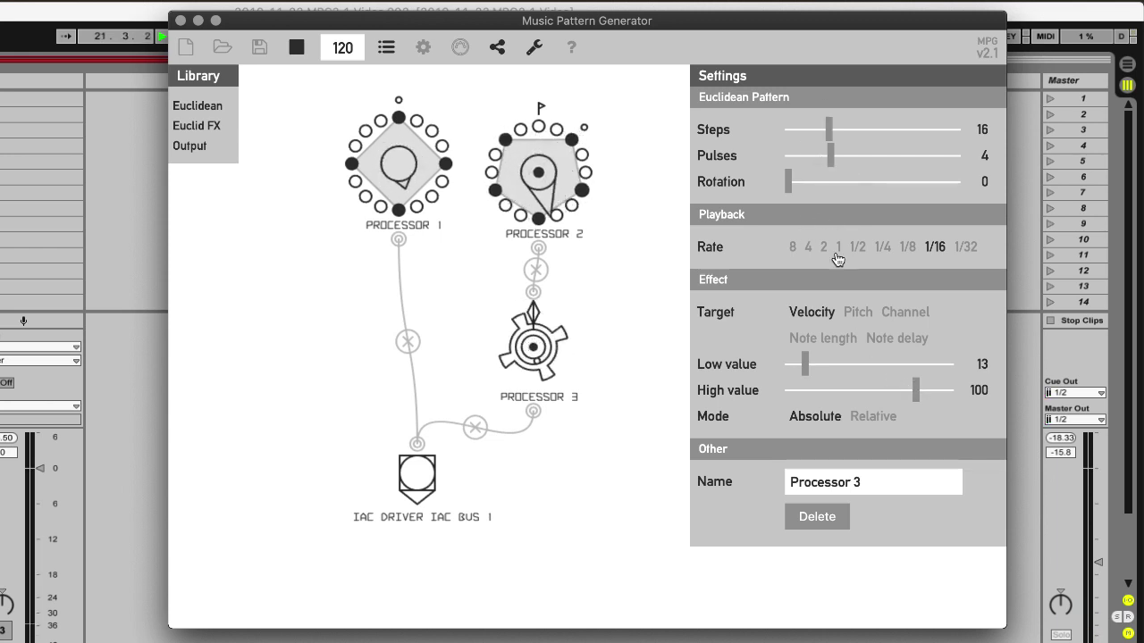
left_click_drag(829, 154, 897, 158)
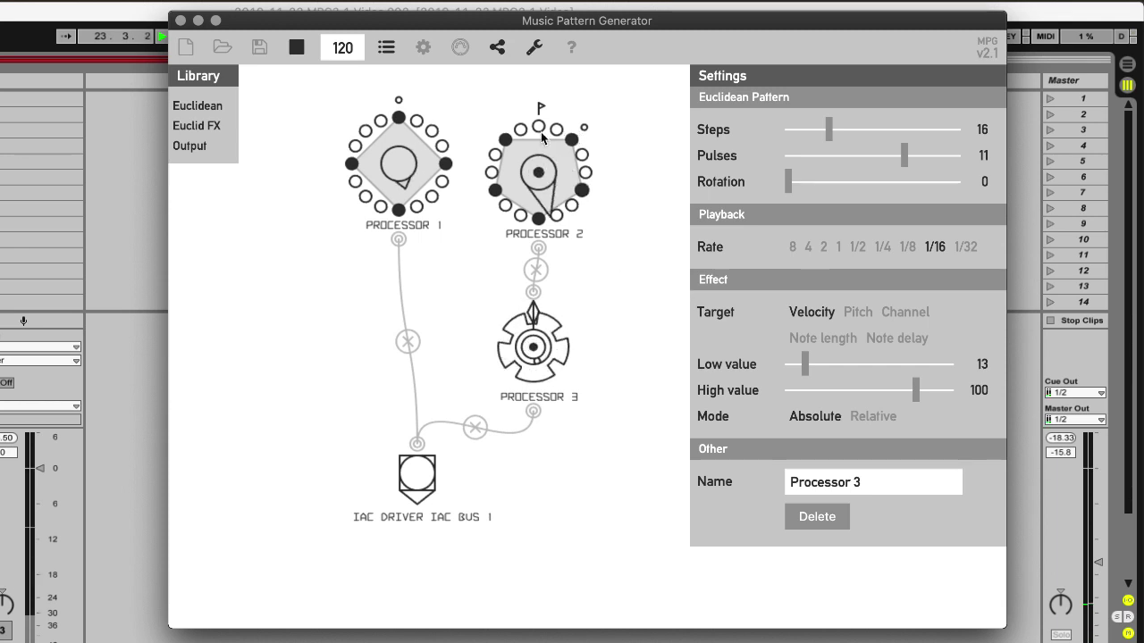
left_click(542, 174)
left_click_drag(823, 153, 945, 159)
left_click(532, 346)
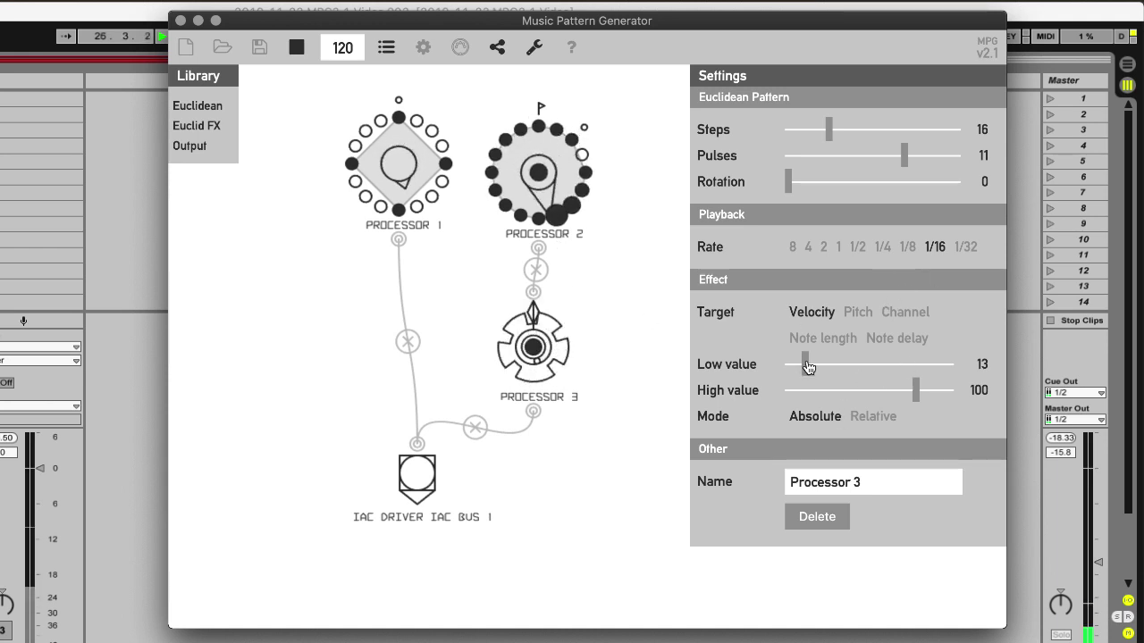
mouse_move(806, 364)
left_mouse_down()
mouse_move(900, 360)
mouse_move(792, 361)
left_mouse_up()
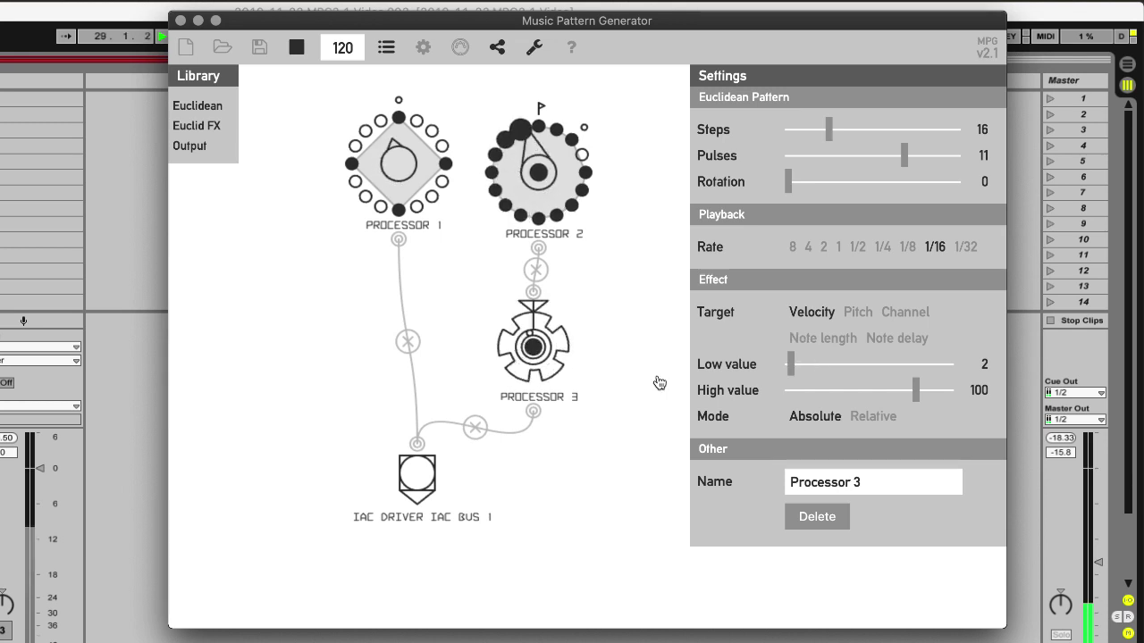
Switch Processor 3's effect target to Pitch with range 58–63, then move the node up-right
left_click(534, 360)
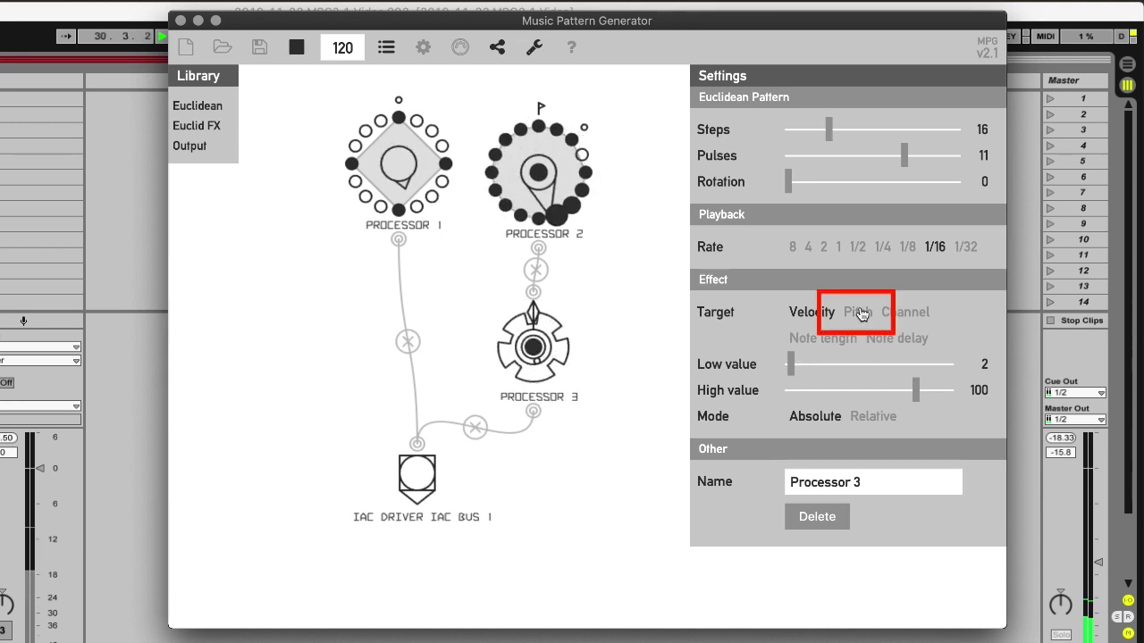
left_click(859, 312)
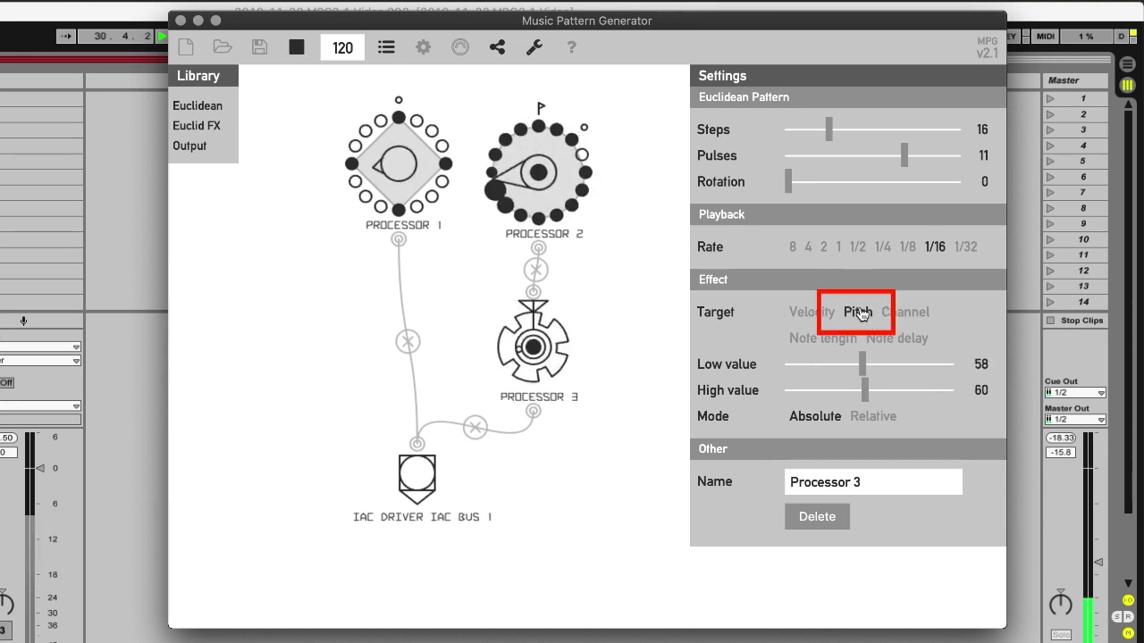
left_click(863, 365)
left_click(866, 391)
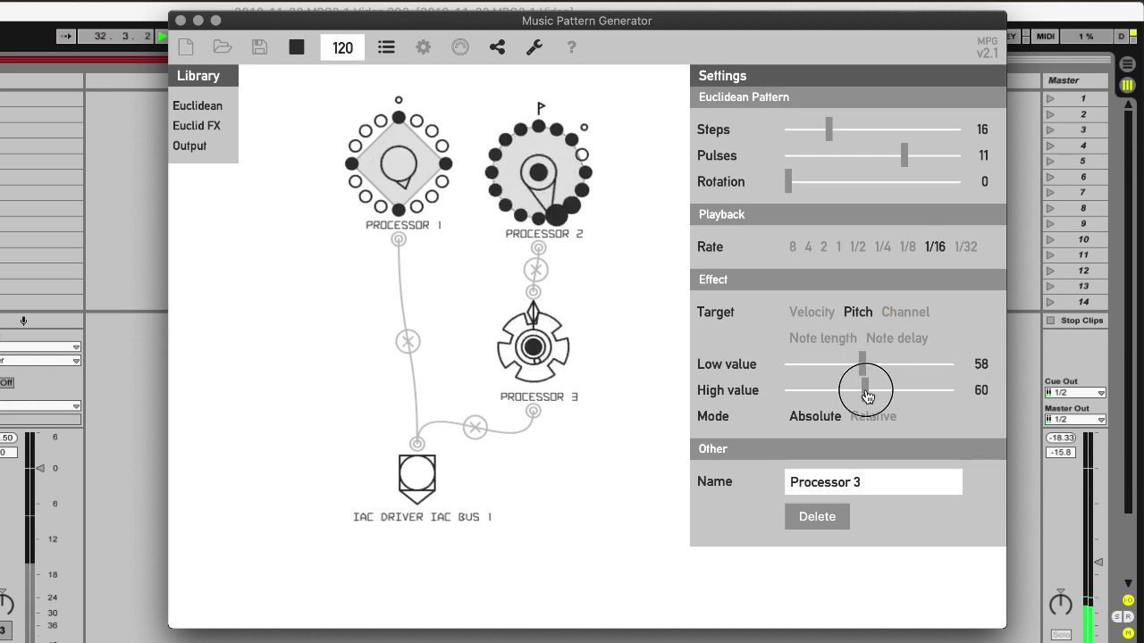
left_click_drag(866, 396, 868, 396)
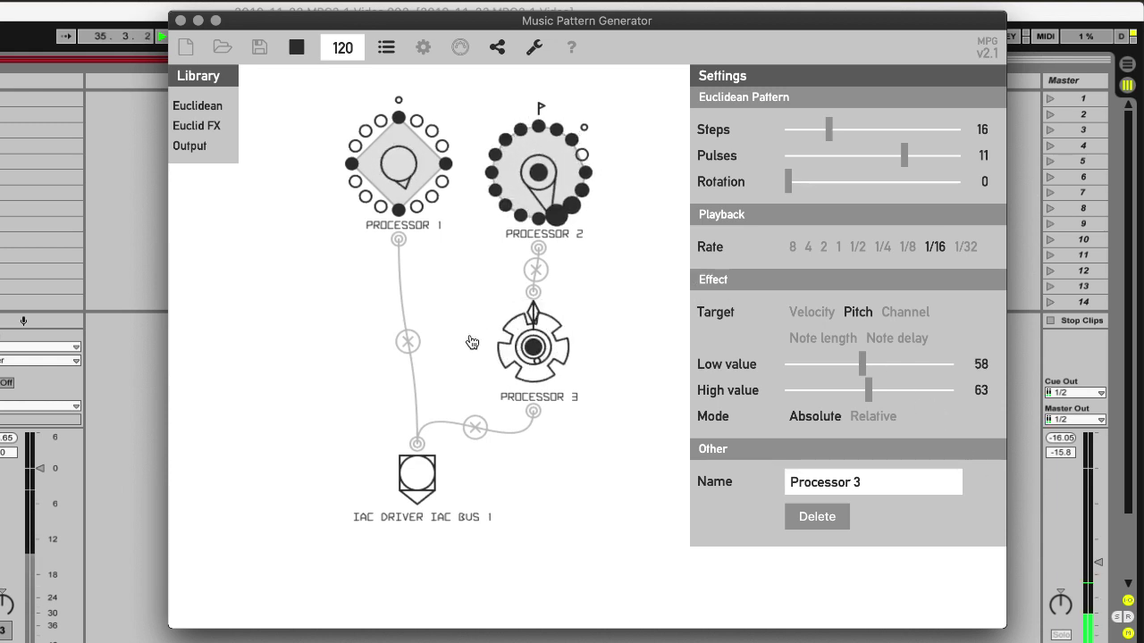
left_click_drag(533, 358, 571, 340)
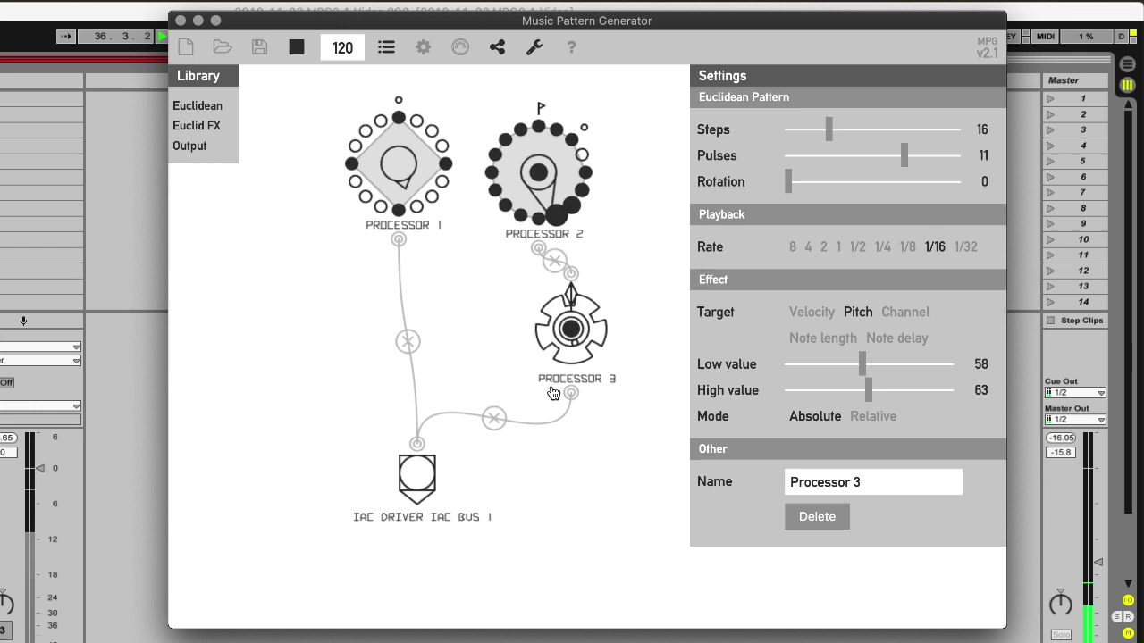
Remove the Processor 3→IAC cable, add Euclid FX Processor 4, and wire Processor 3 → Processor 4 → IAC output
left_click(495, 418)
left_click_drag(386, 466, 298, 491)
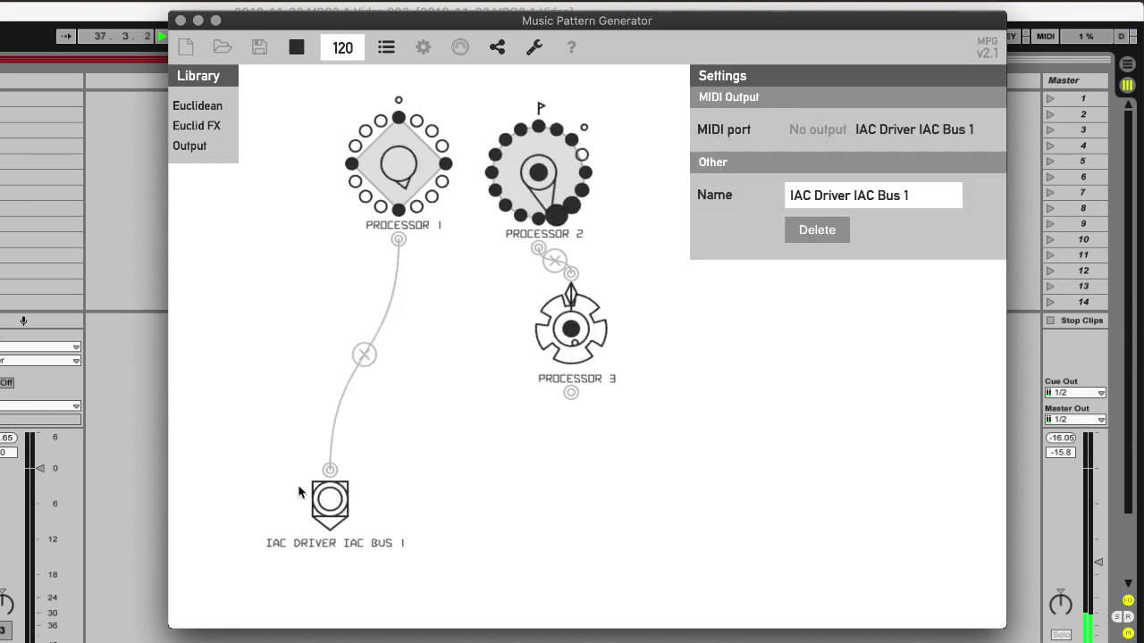
left_click_drag(197, 125, 459, 413)
left_click_drag(570, 392, 458, 355)
left_click_drag(458, 474, 330, 468)
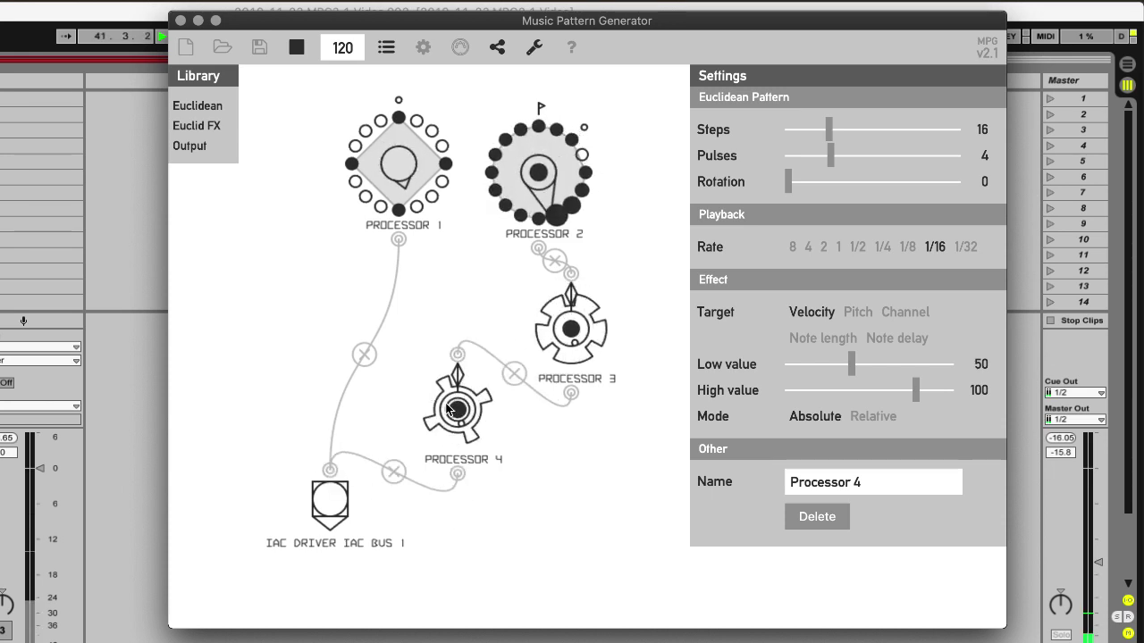
left_click_drag(450, 408, 432, 403)
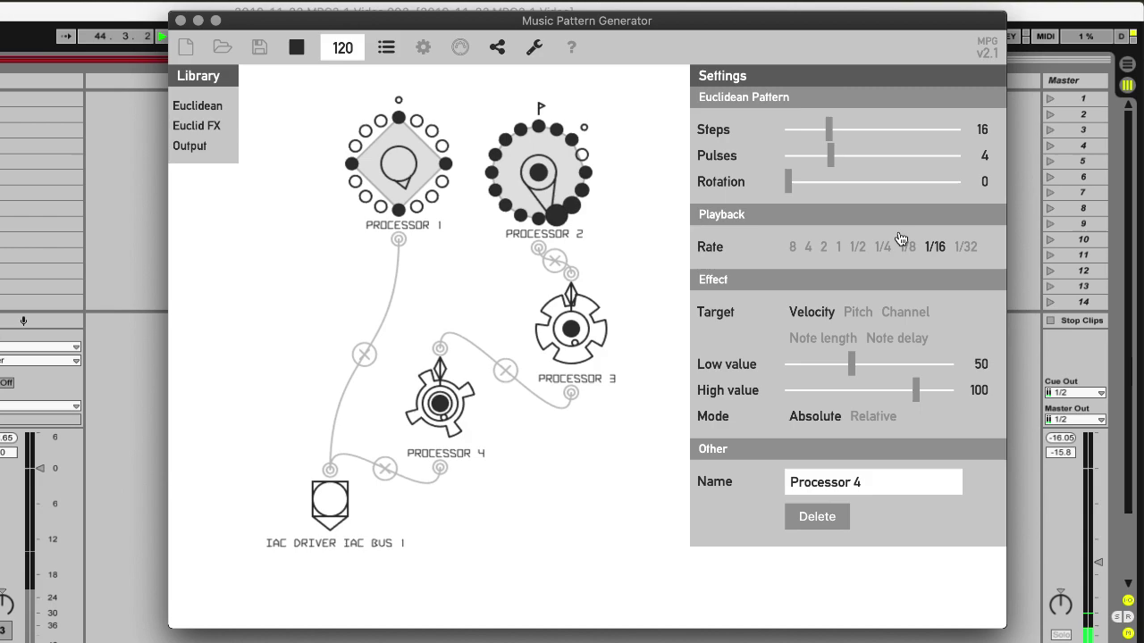
left_click(813, 317)
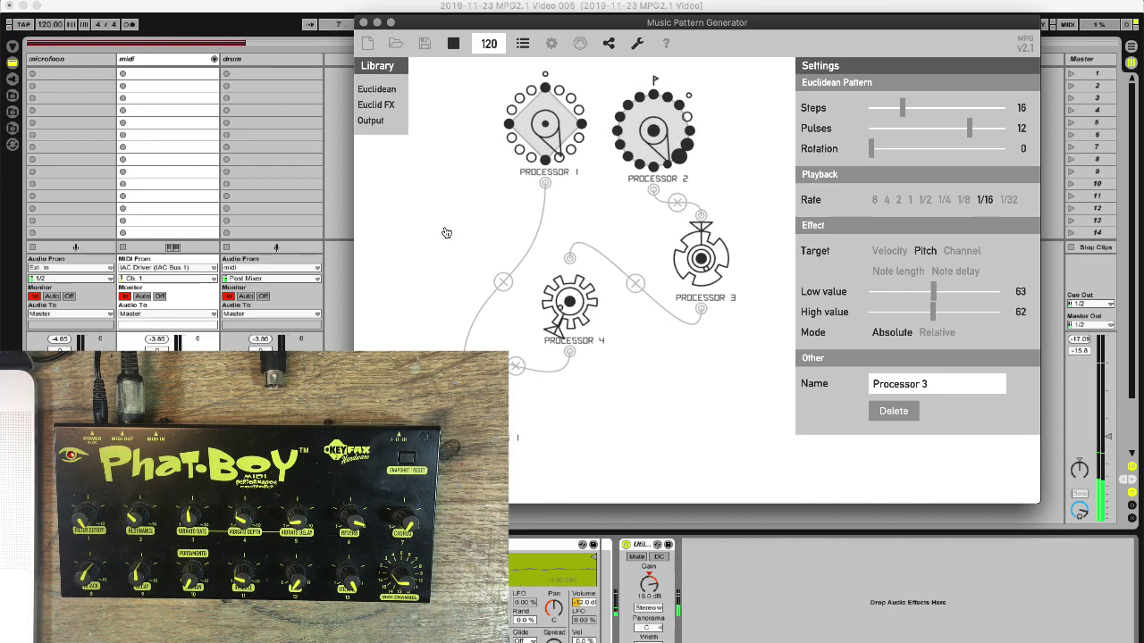
left_click(552, 44)
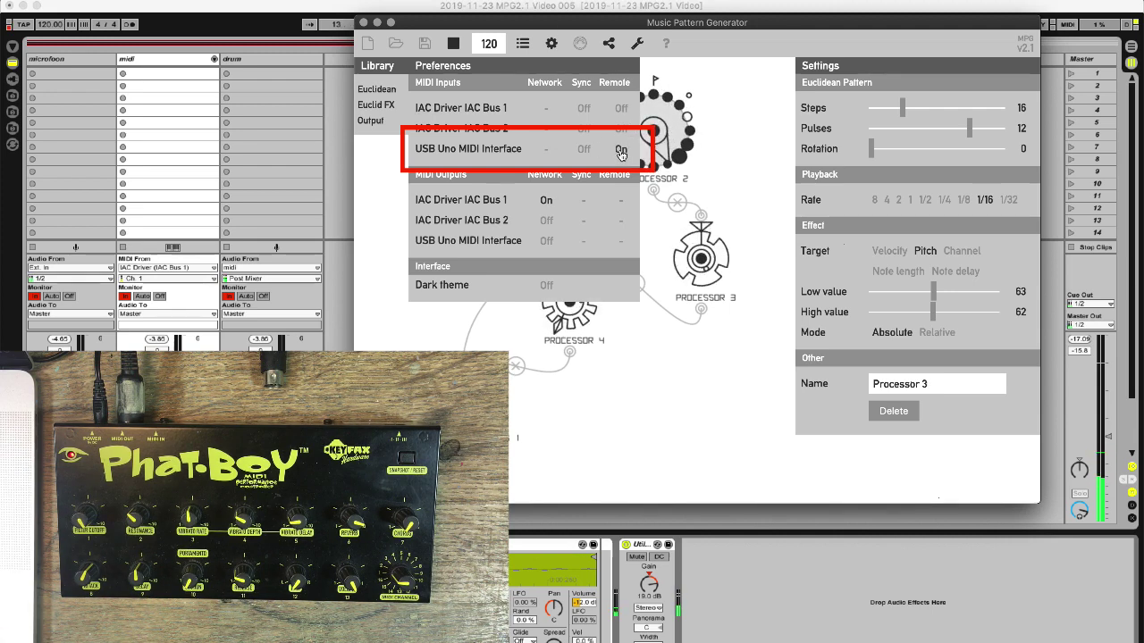
left_click(552, 47)
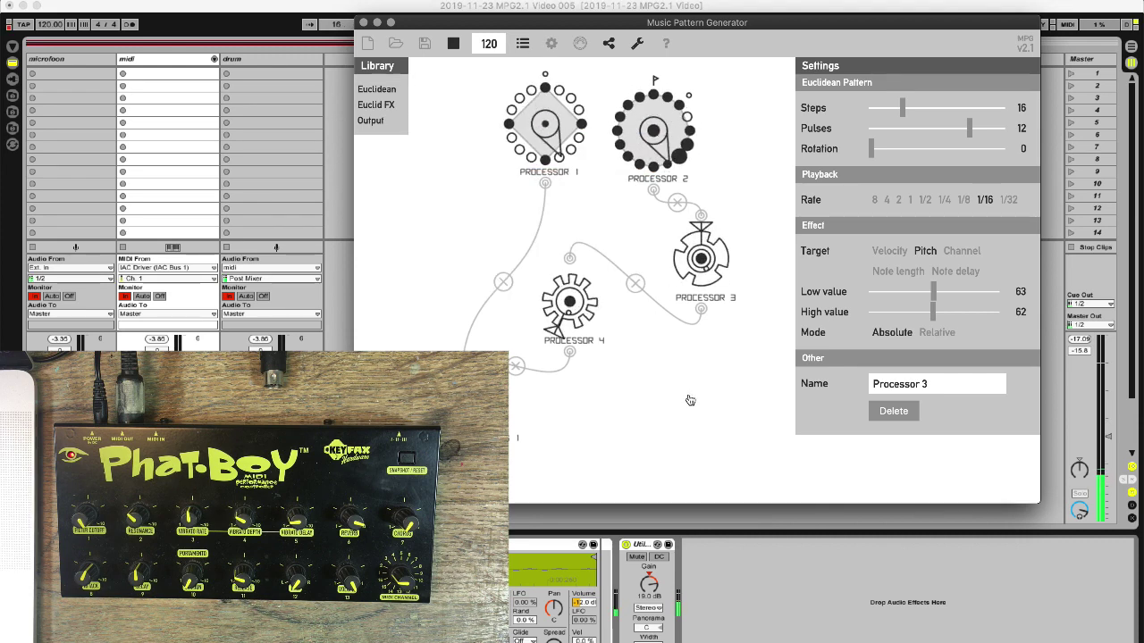
MIDI-learn Processor 3's Steps and Pulses to channel 1 controllers 2 and 3 (now 30 steps, 10 pulses)
left_click(580, 44)
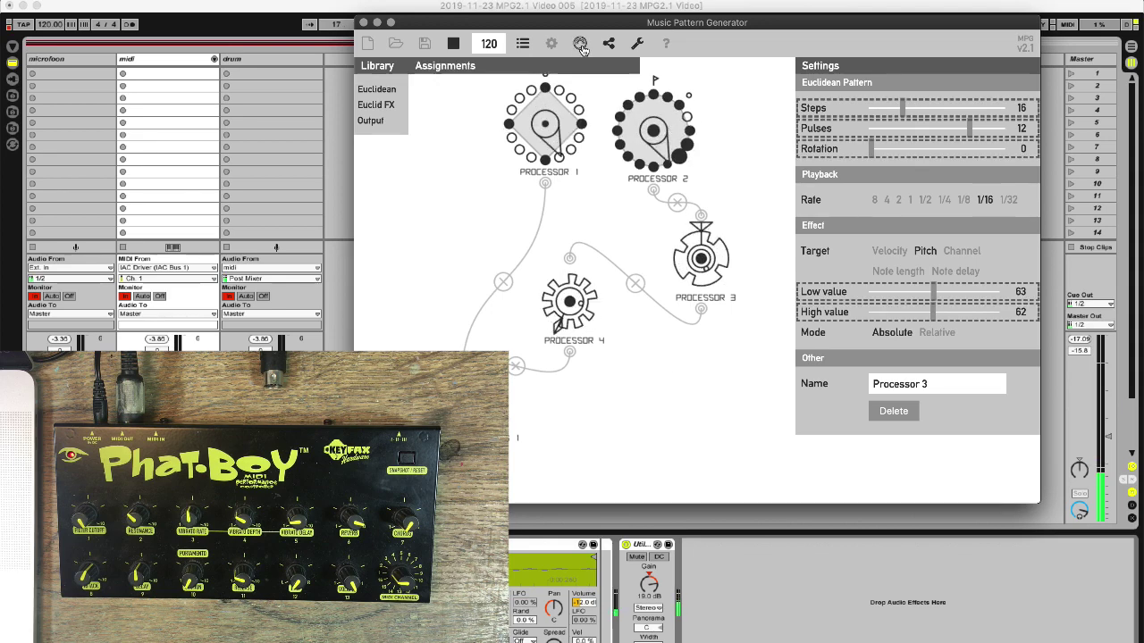
left_click(850, 109)
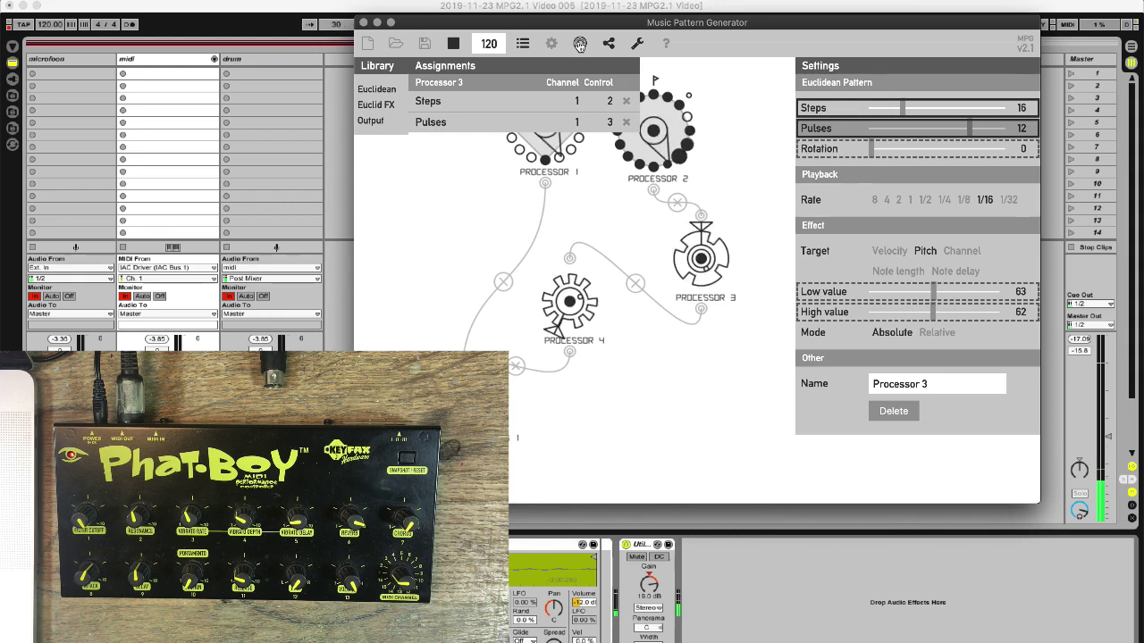
left_click(580, 45)
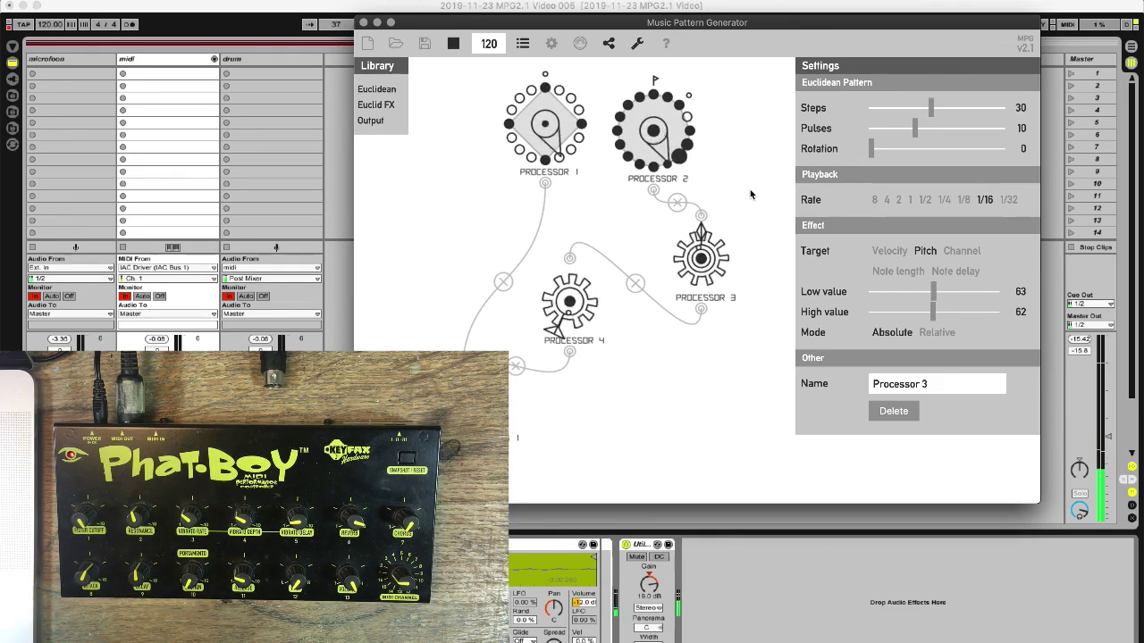
Select Processor 2 and MIDI-learn its Steps and Pulses to channel 1 controllers 9 and 10
left_click(653, 134)
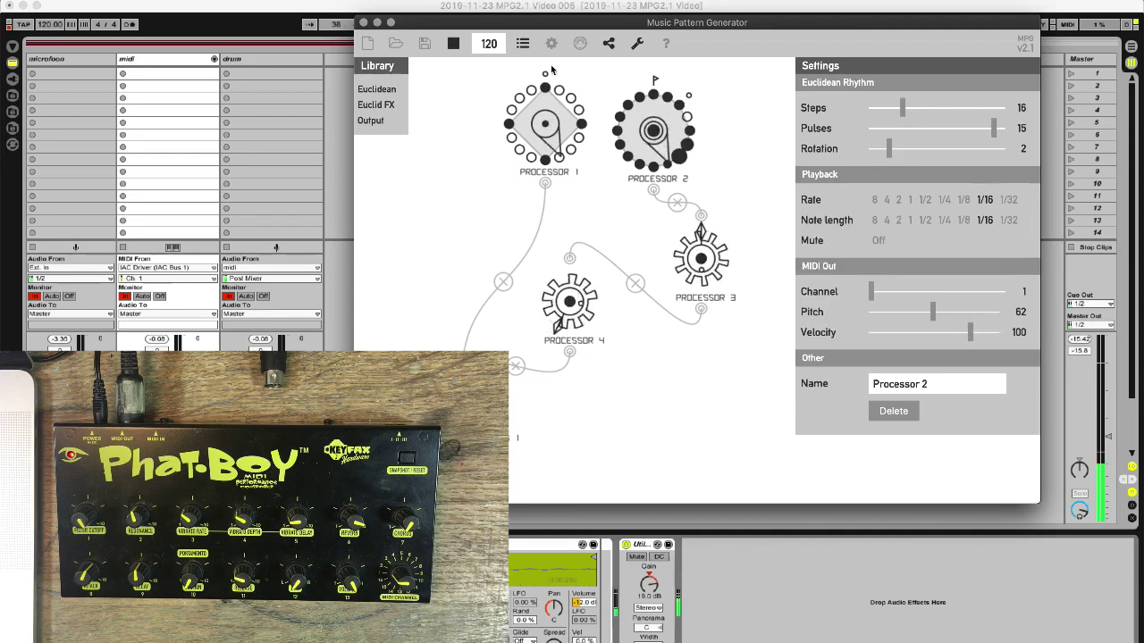
left_click(580, 45)
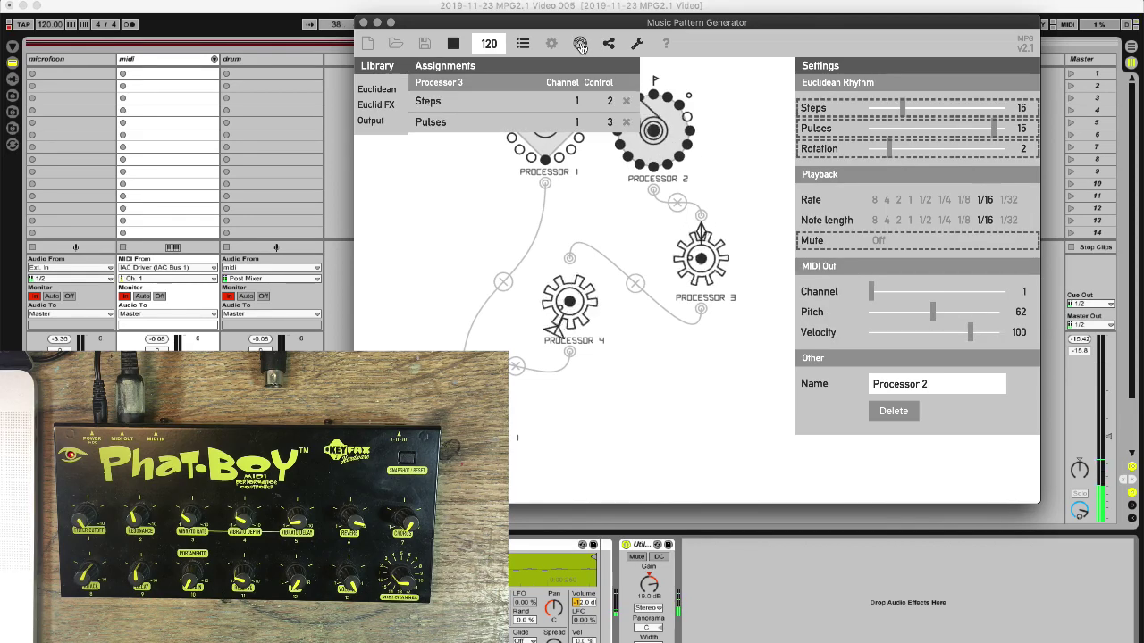
left_click(879, 109)
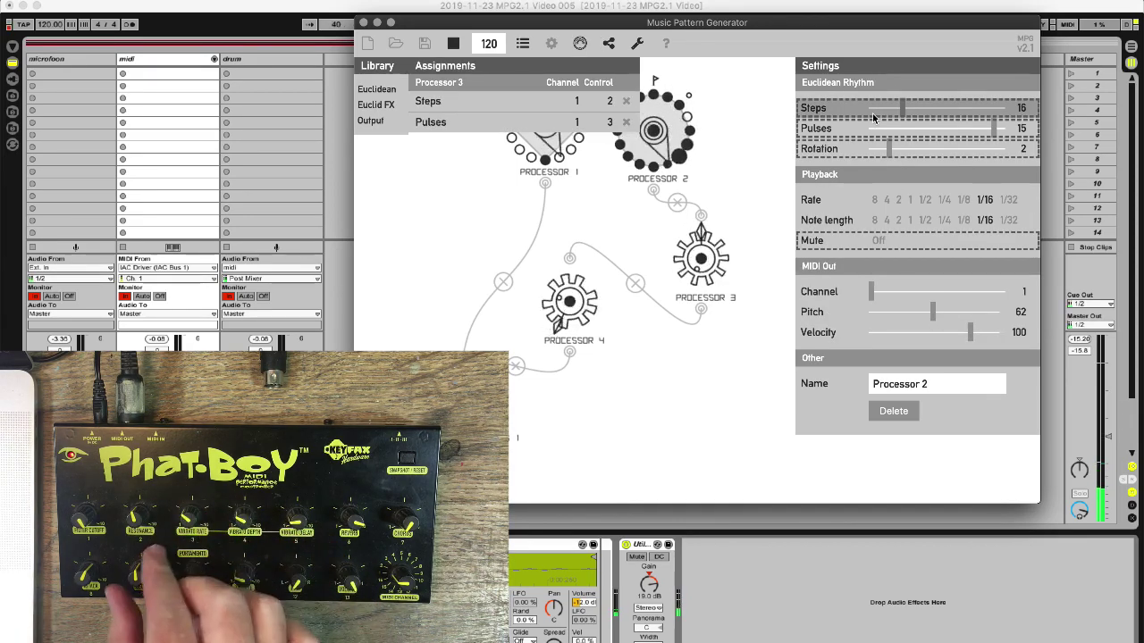
left_click(920, 132)
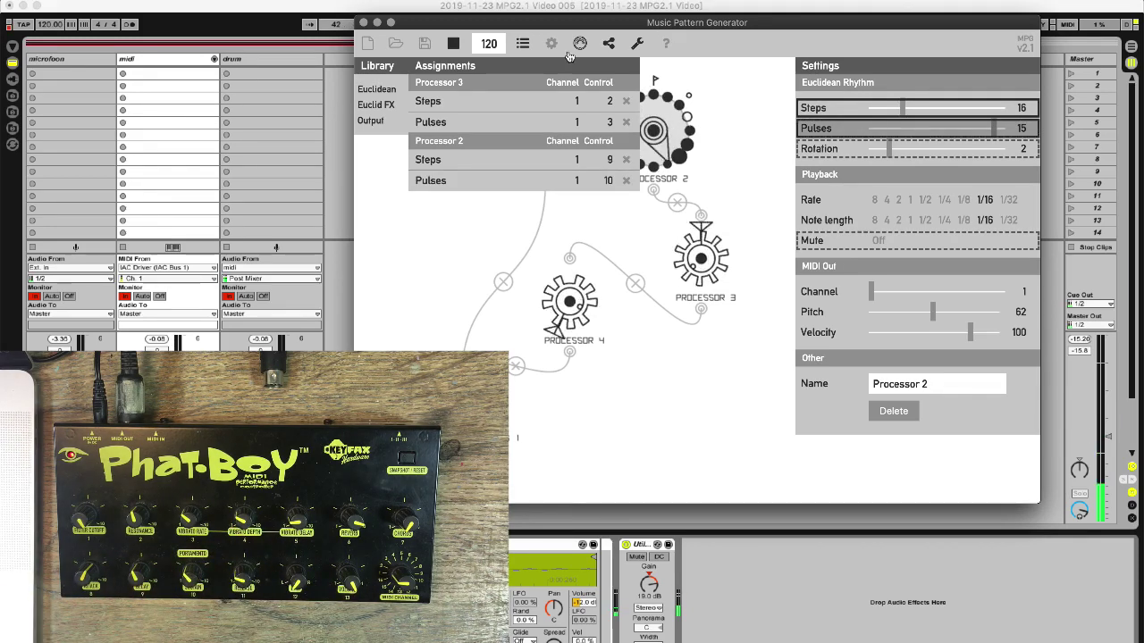
left_click(586, 44)
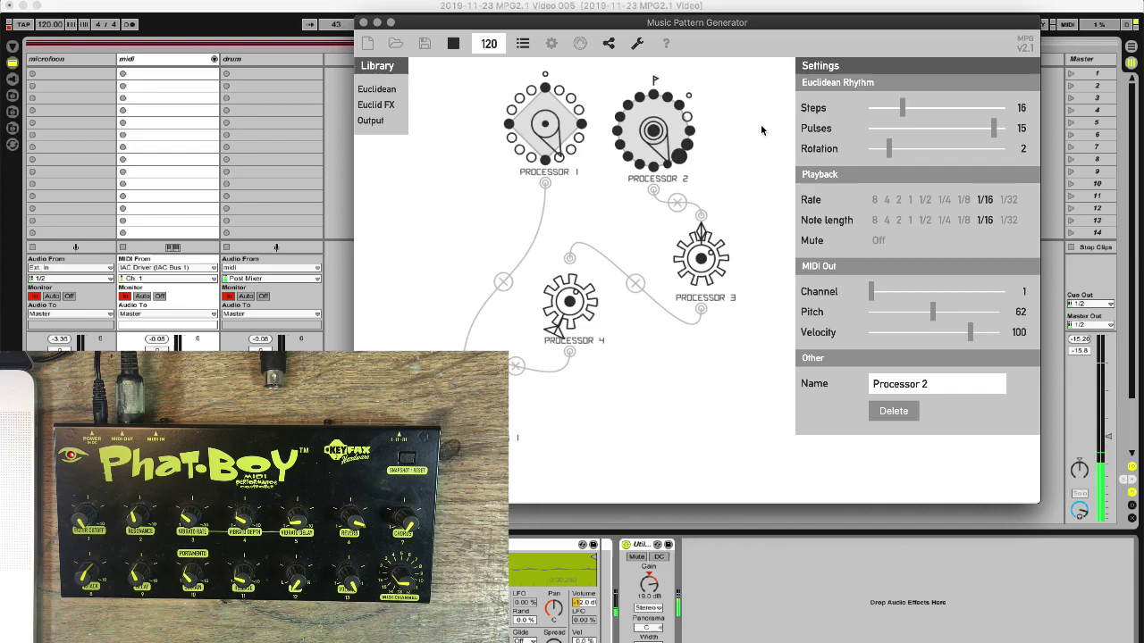